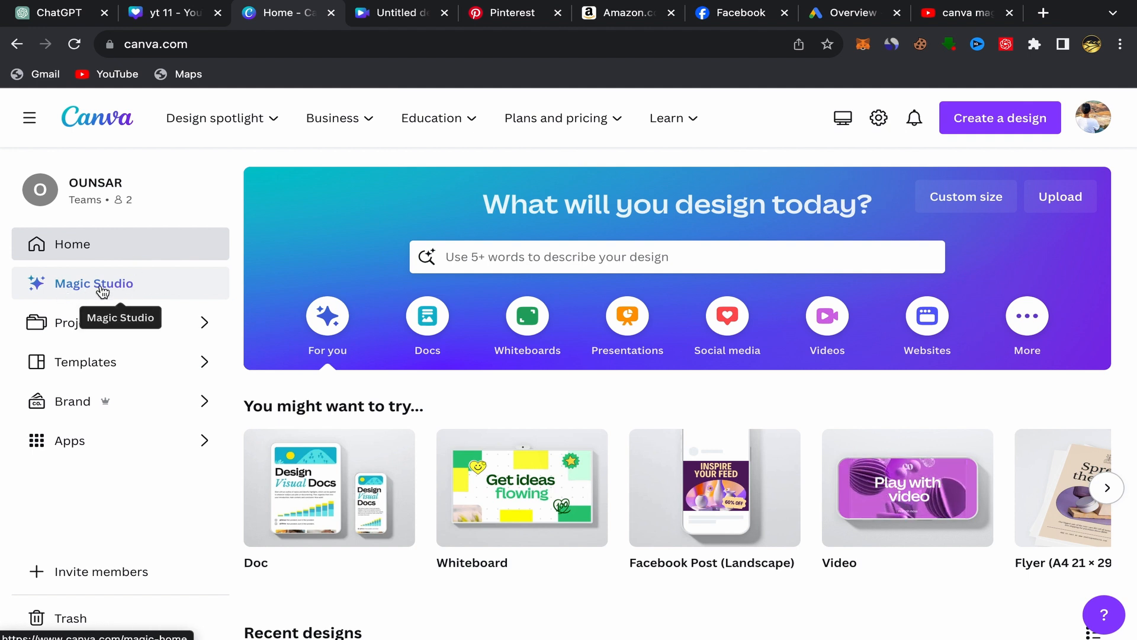
# Open Magic Studio and browse the Magic Design cards to the one for video
pyautogui.click(118, 298)
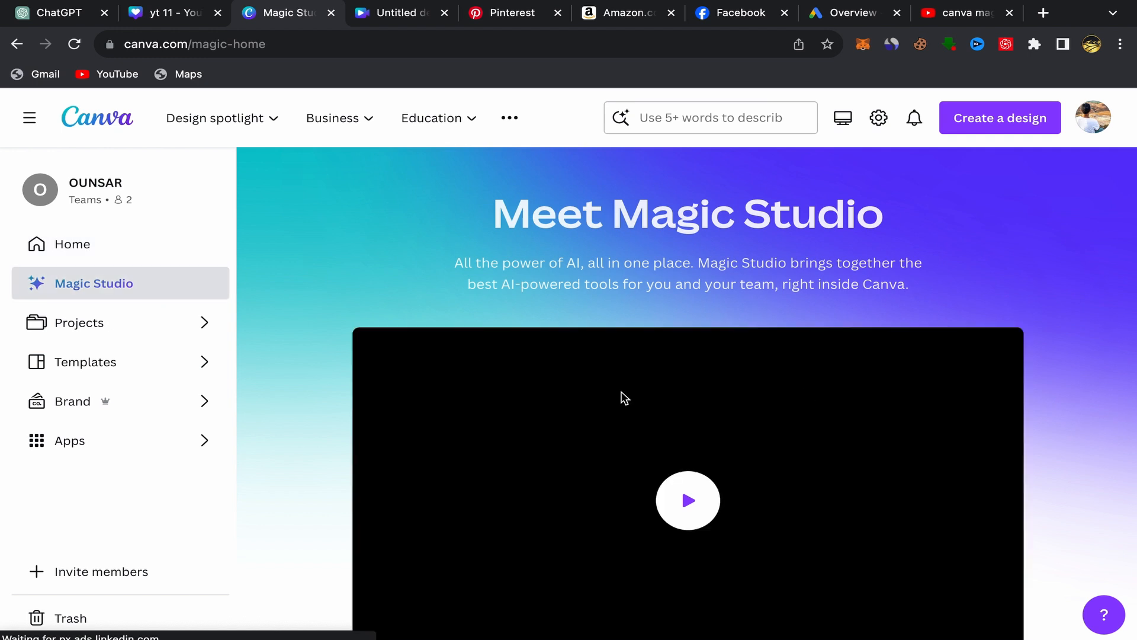
pyautogui.scroll(-9, 631, 373)
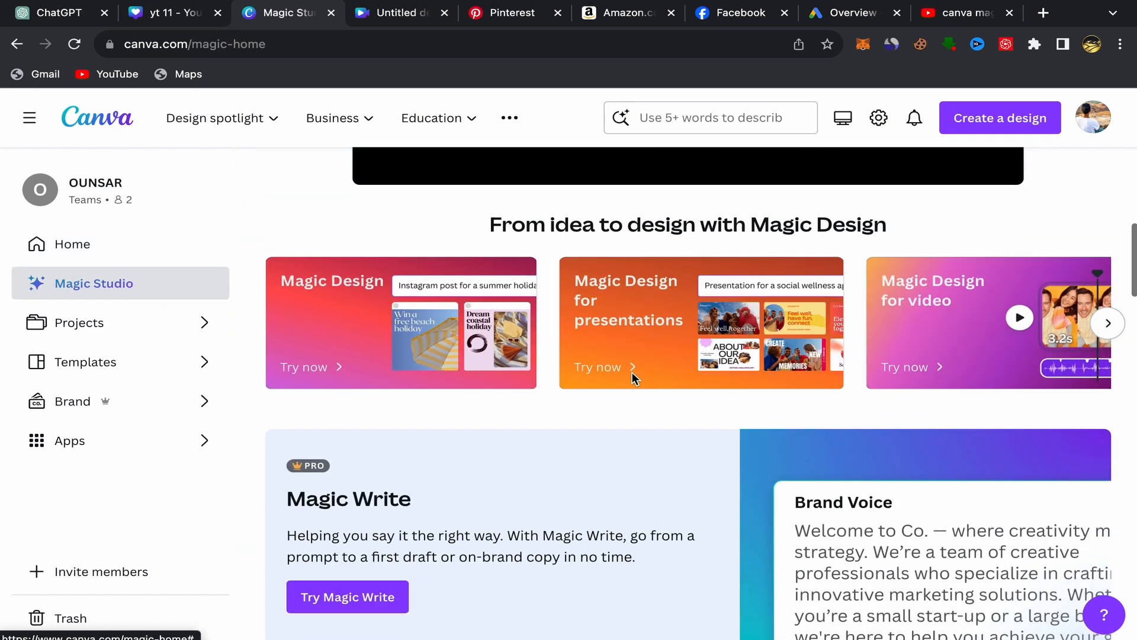
pyautogui.scroll(1, 632, 373)
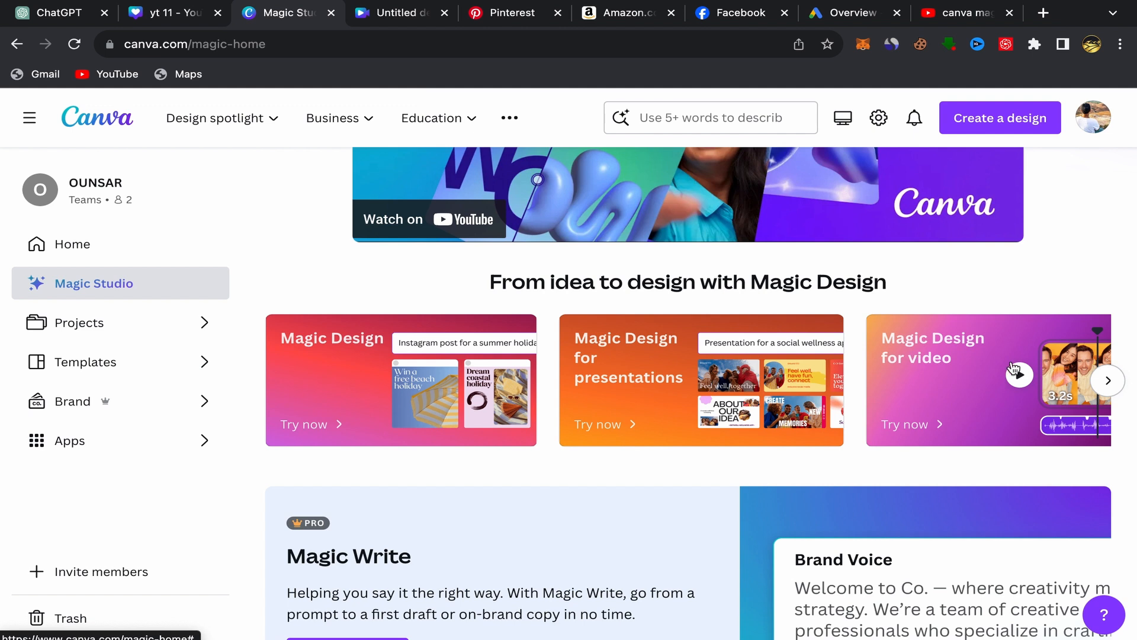
pyautogui.click(1108, 381)
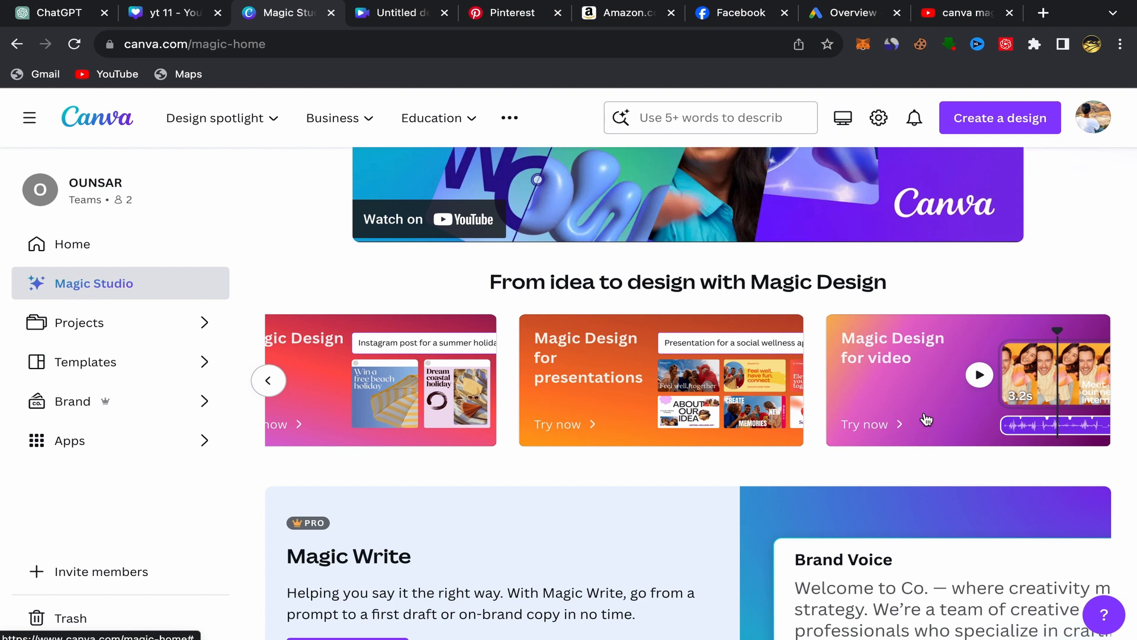
# In the untitled Mobile Video design, start instant video generation and select seven images: the sunset hiker, hooded young man, man with dog, and four cat pictures
pyautogui.click(418, 18)
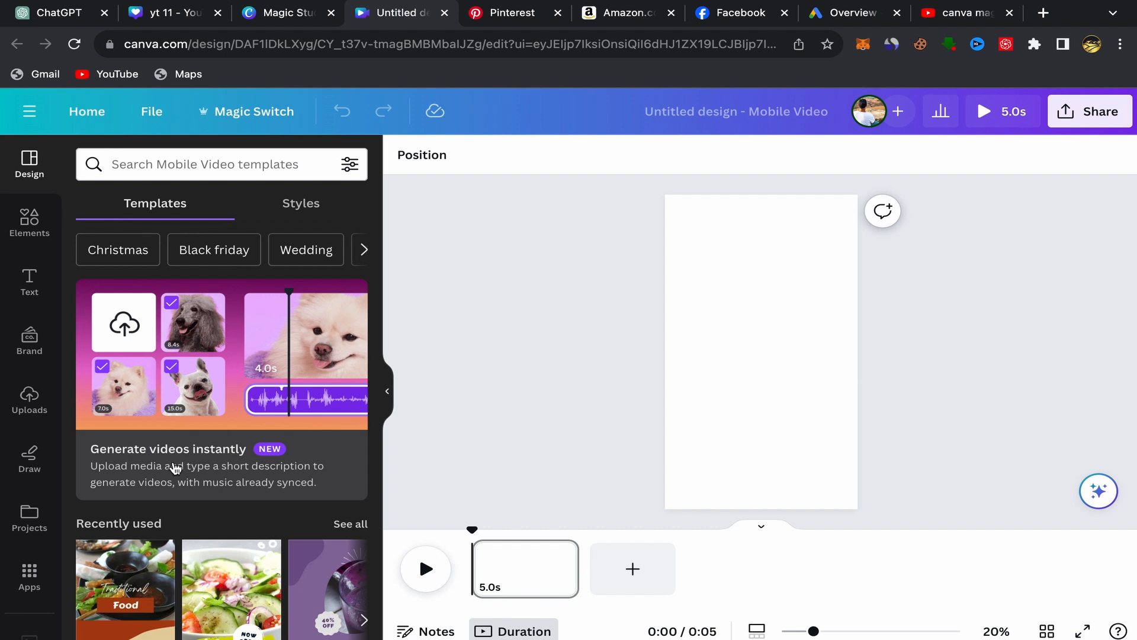
pyautogui.click(227, 355)
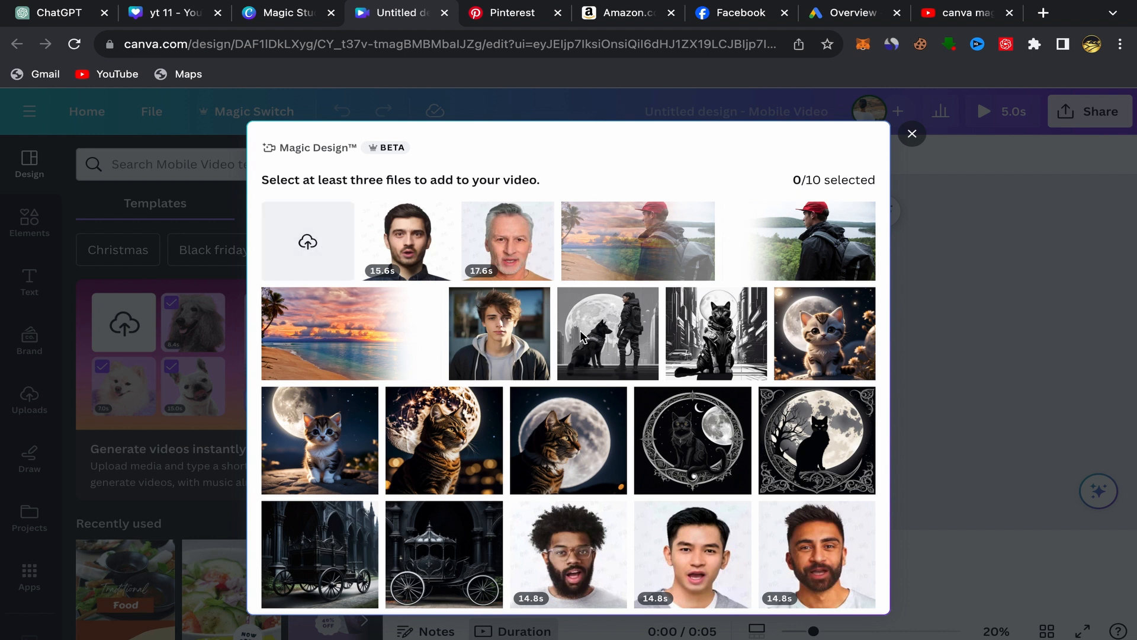
pyautogui.click(645, 254)
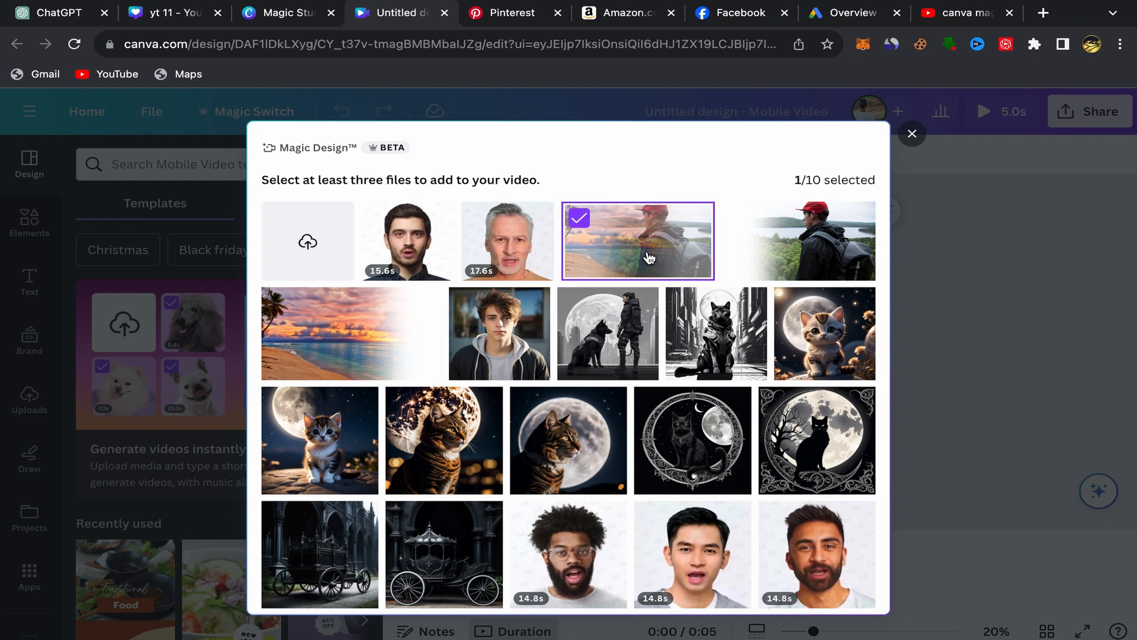
pyautogui.click(830, 345)
pyautogui.click(700, 344)
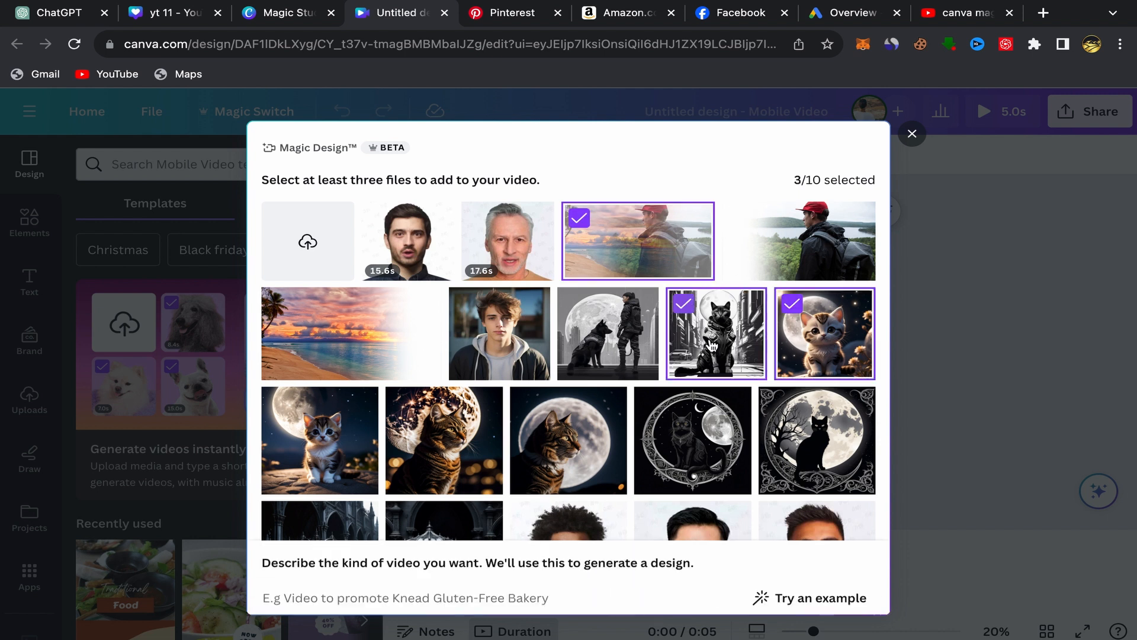
pyautogui.click(605, 345)
pyautogui.click(510, 349)
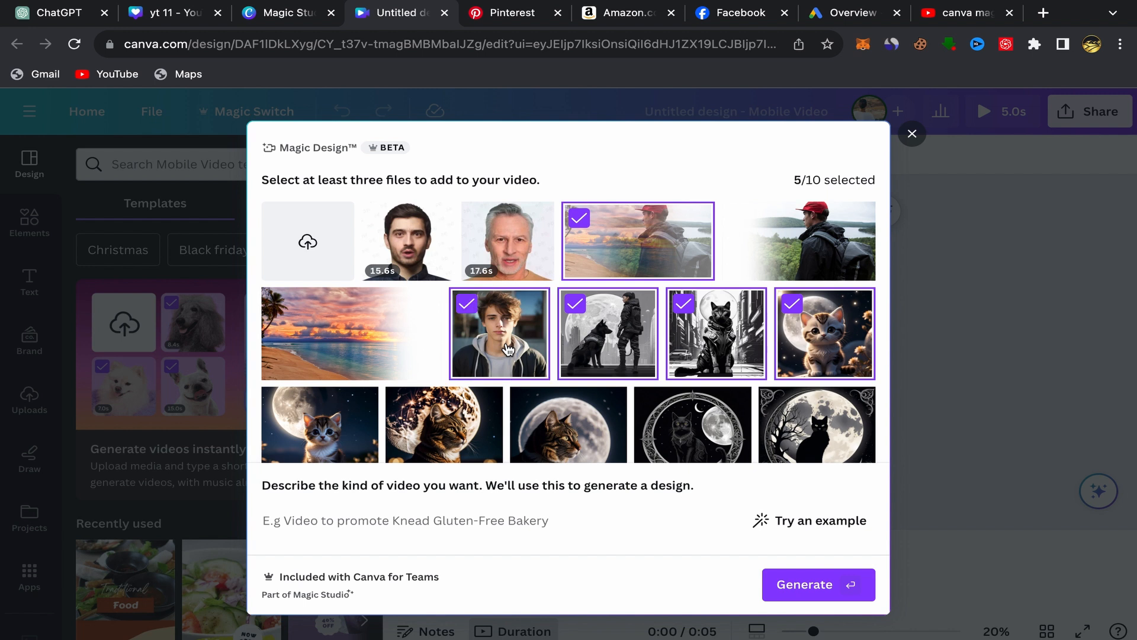
pyautogui.scroll(-3, 507, 348)
pyautogui.click(450, 289)
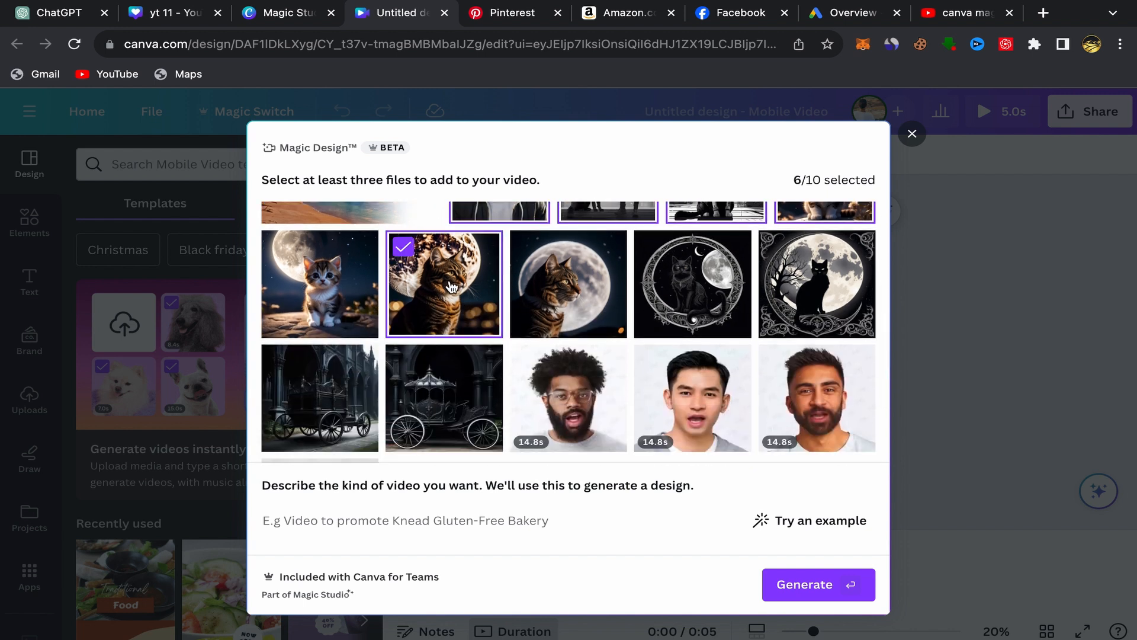
pyautogui.click(337, 312)
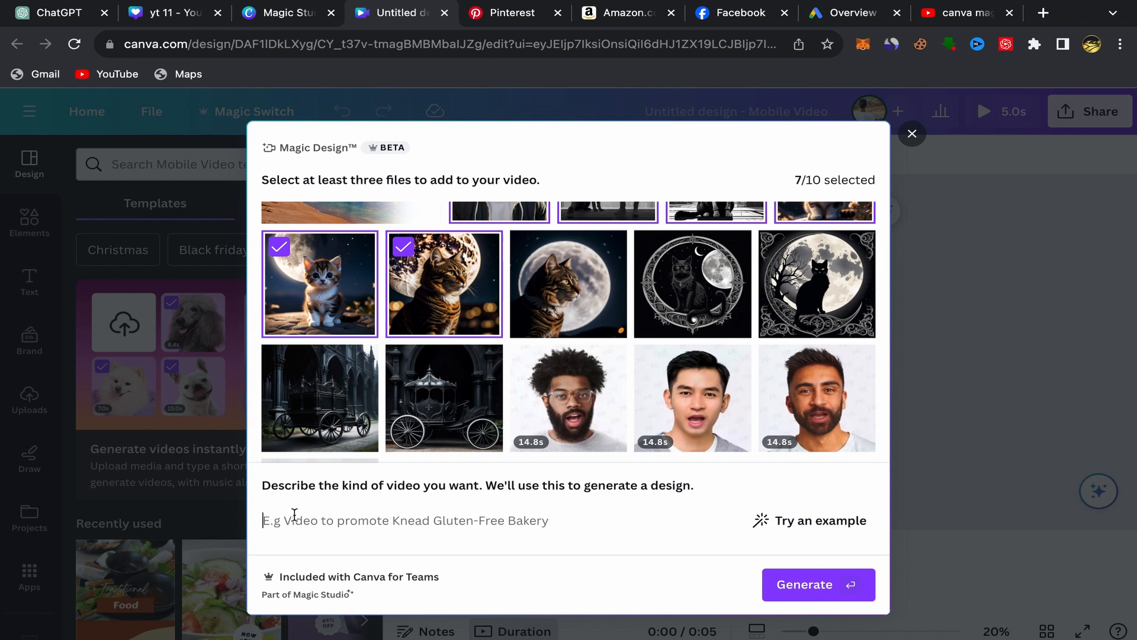
# Generate the video from the description "make an amazing youtube short video"
pyautogui.write('m')
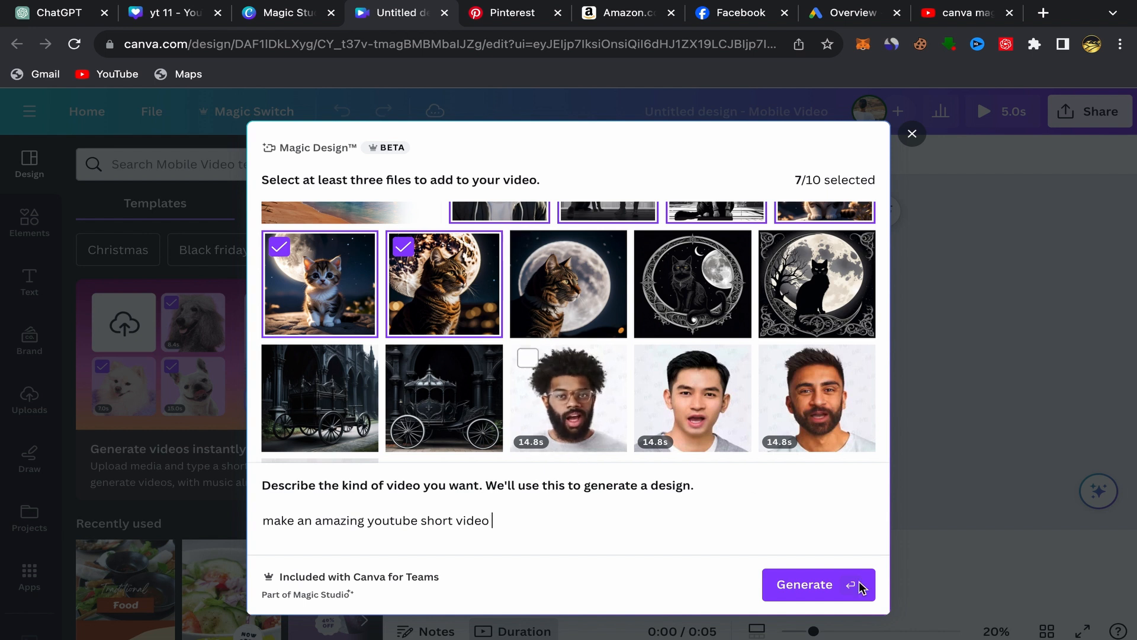
pyautogui.click(816, 597)
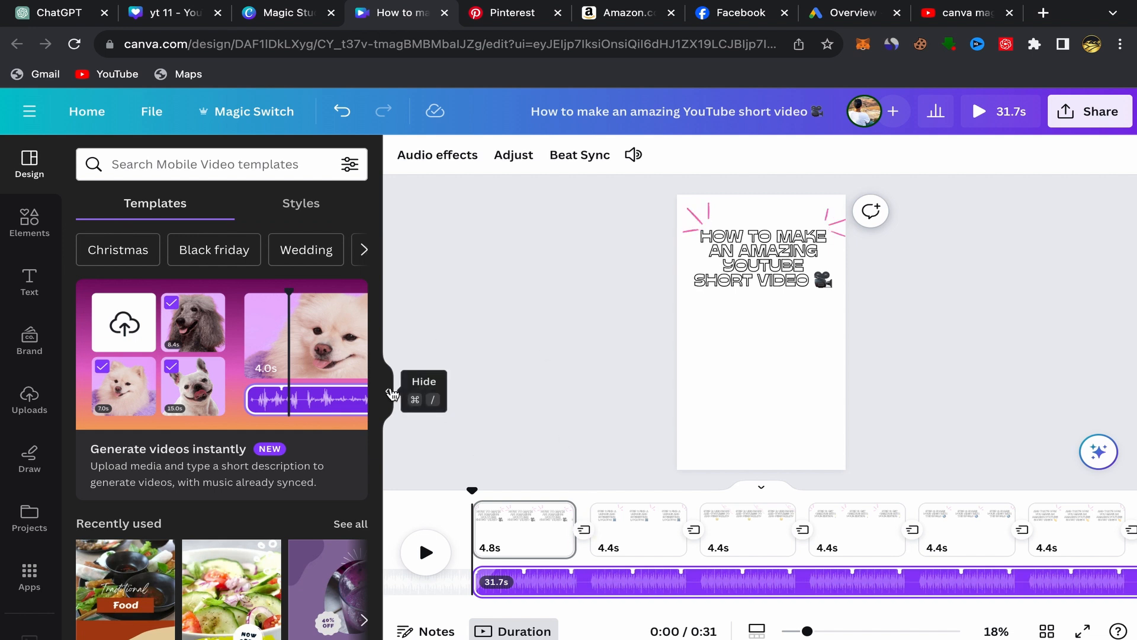
# Hide the template side panel and play the generated video on an enlarged canvas
pyautogui.click(391, 394)
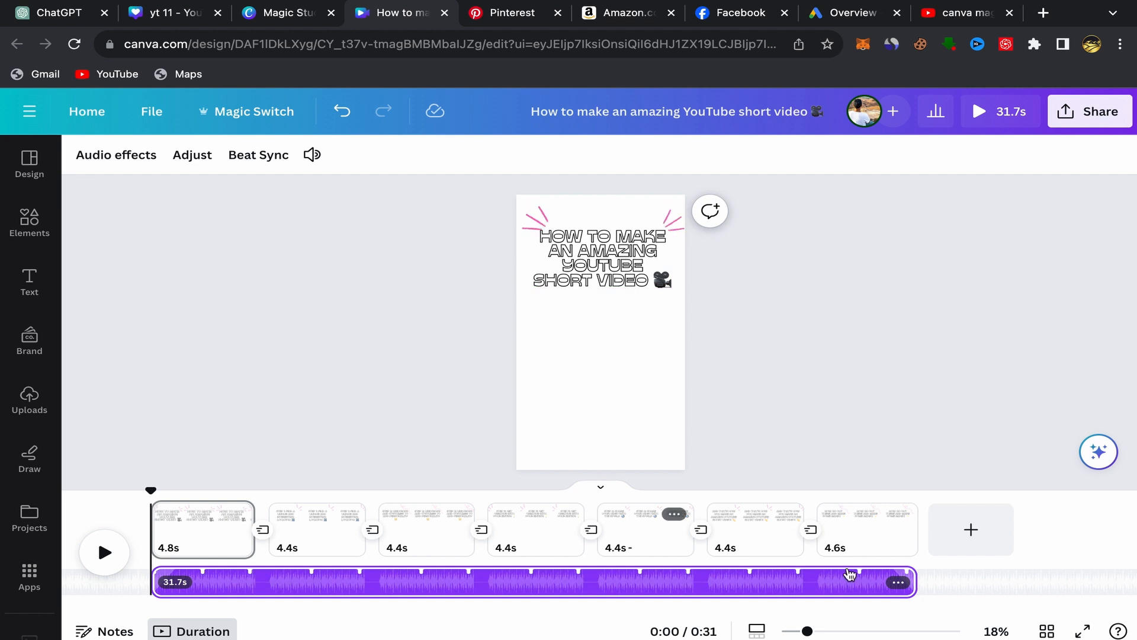
pyautogui.moveTo(822, 635); pyautogui.dragTo(814, 635)
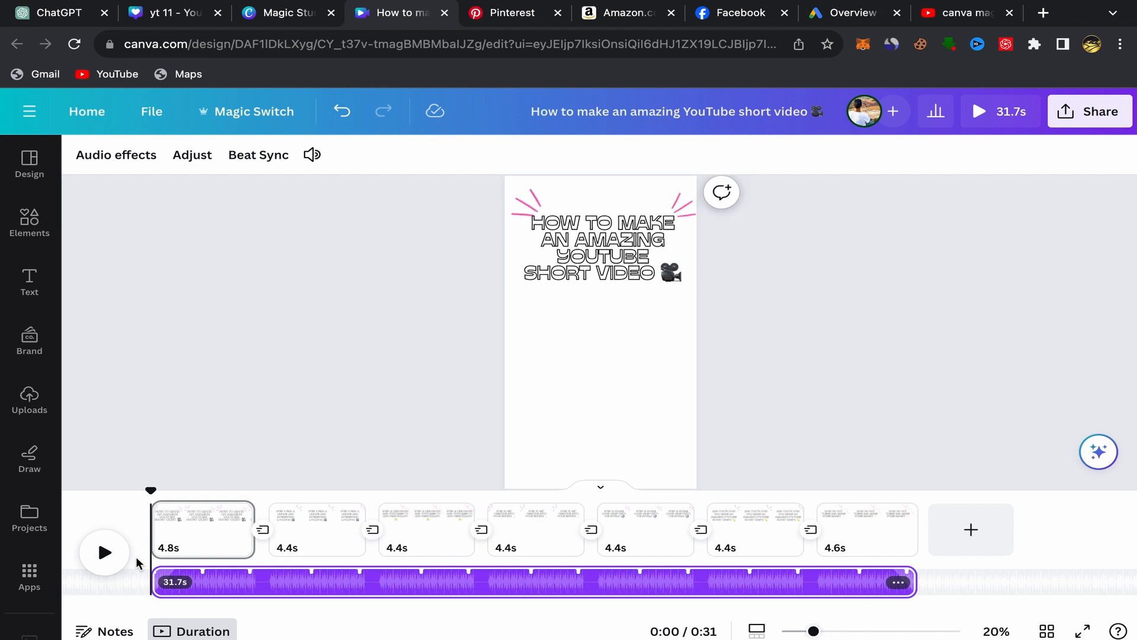
pyautogui.click(102, 555)
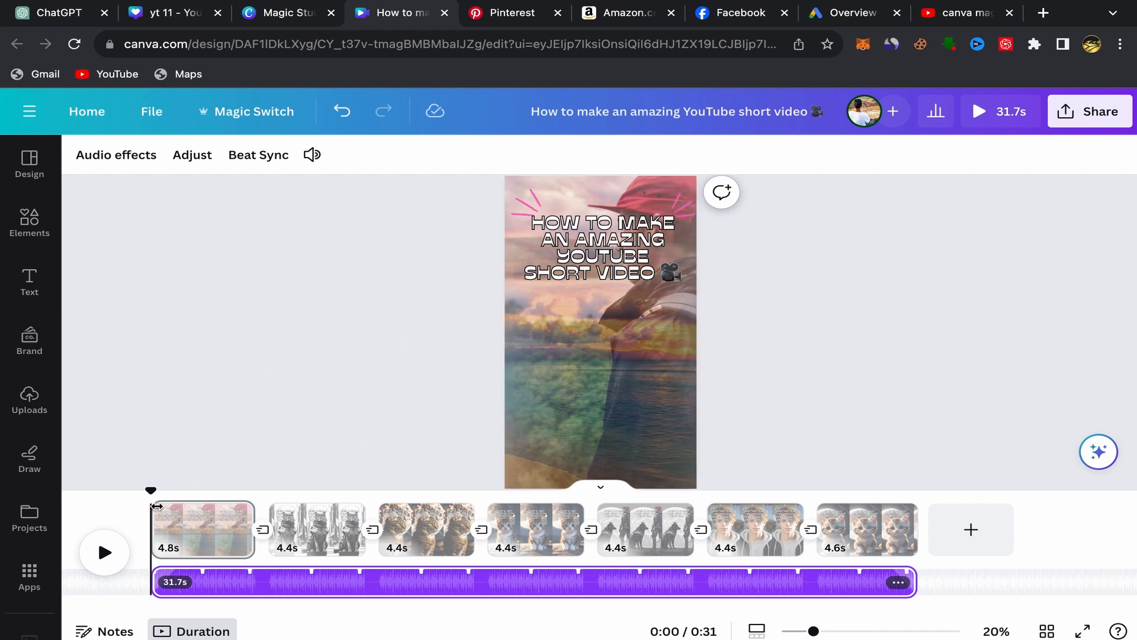
pyautogui.press('space')
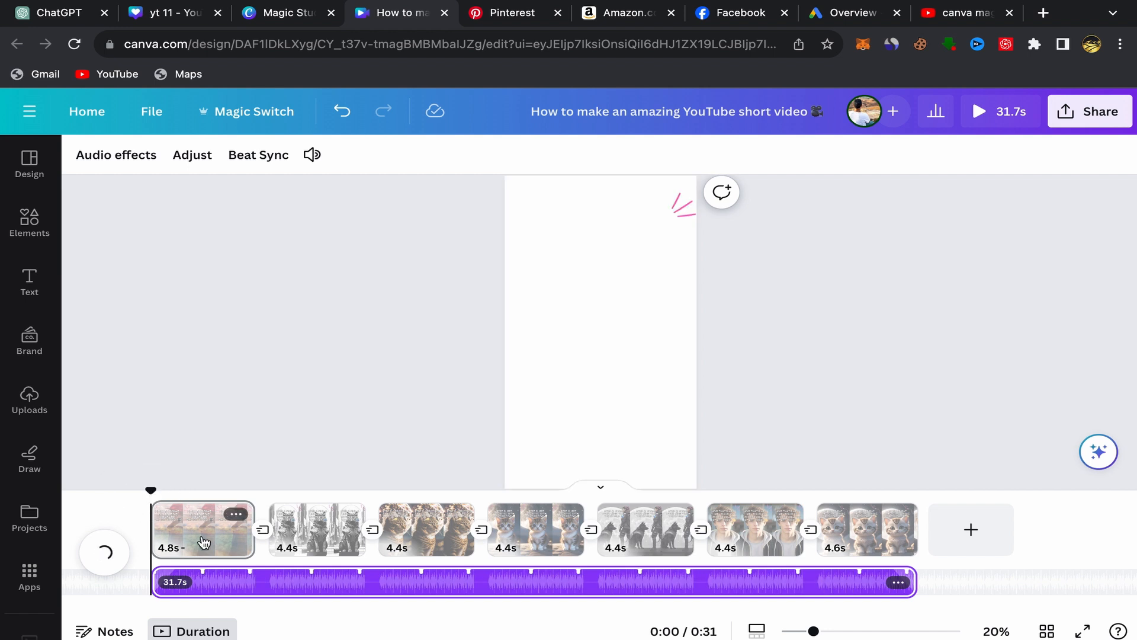
# Set the first page's timing to 3 seconds and apply it to all pages
pyautogui.click(203, 542)
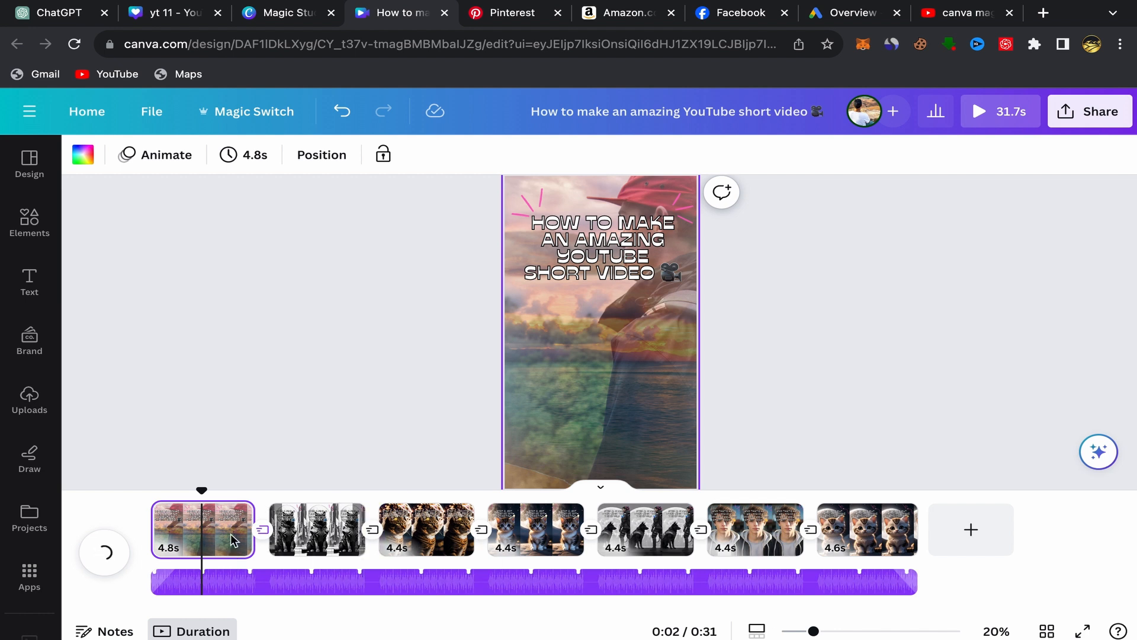
pyautogui.click(235, 159)
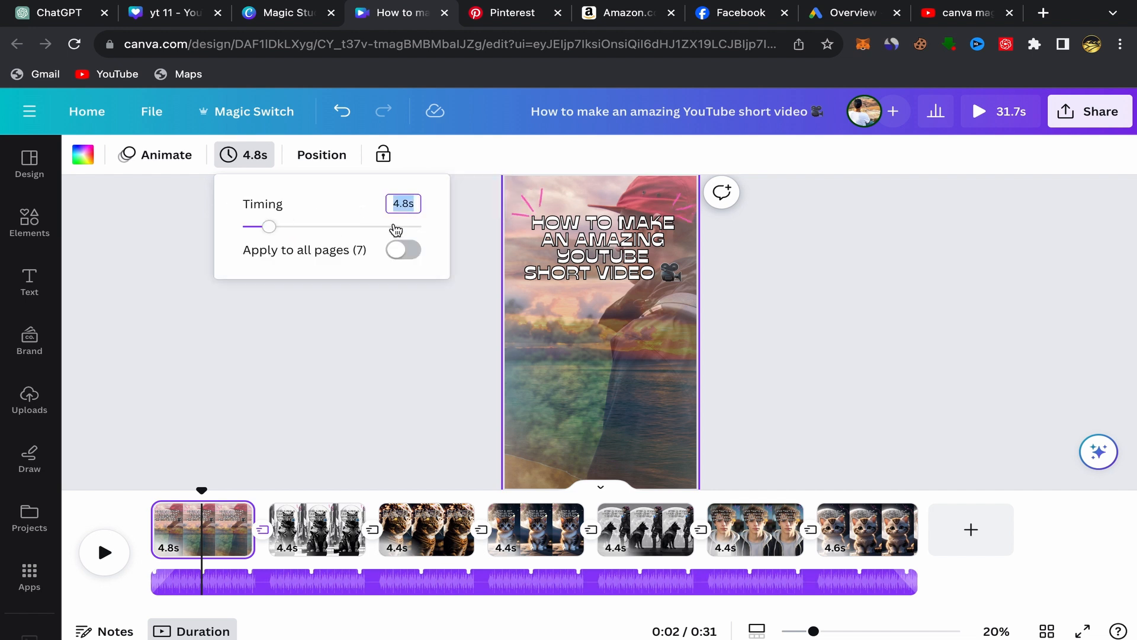
pyautogui.write('3')
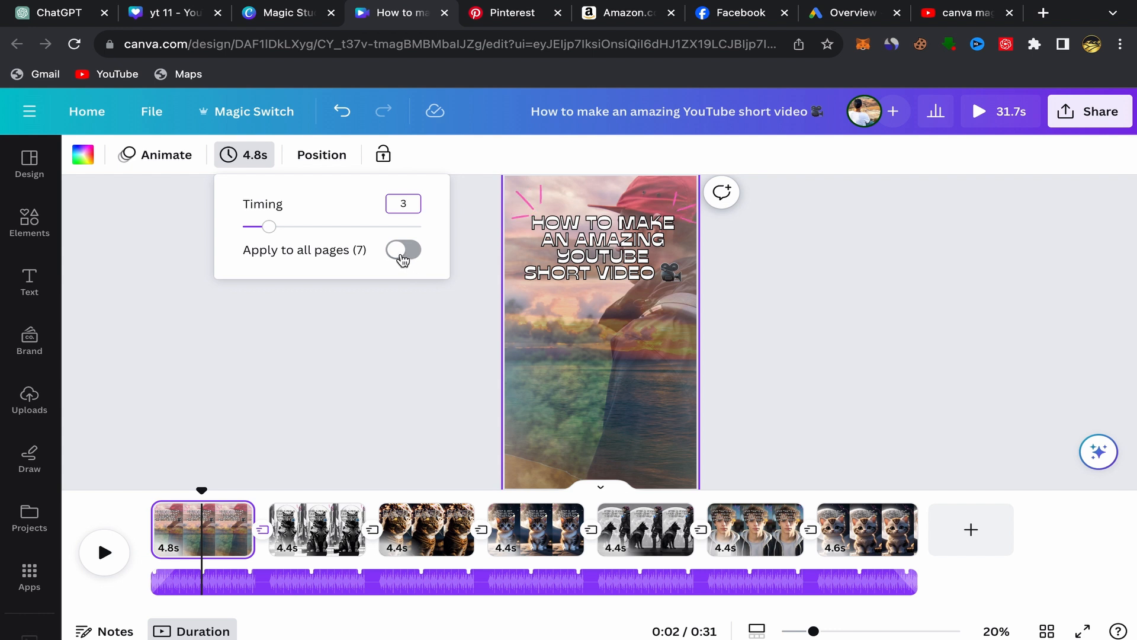
pyautogui.click(403, 258)
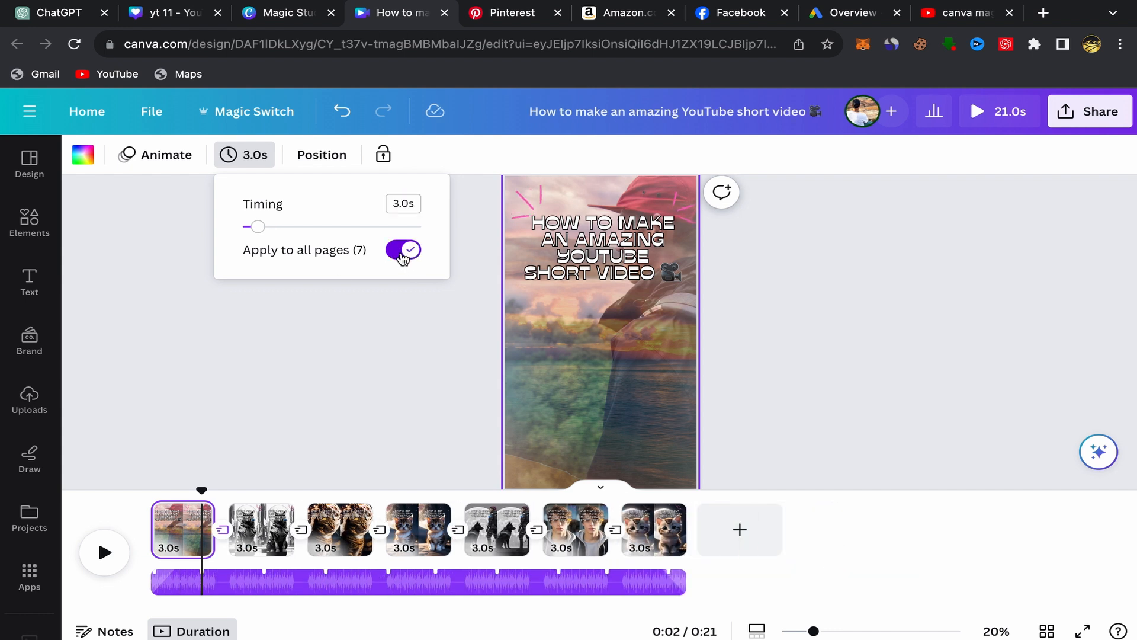
pyautogui.click(345, 314)
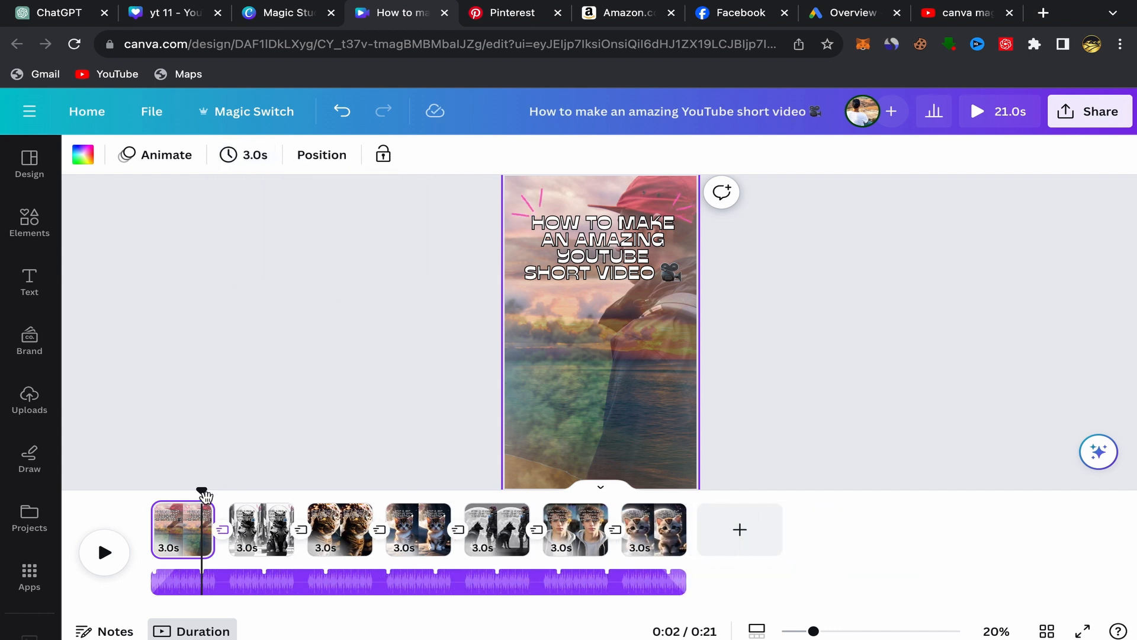
# Play the retimed video from the beginning and pause it on the last page
pyautogui.moveTo(201, 492); pyautogui.dragTo(131, 518)
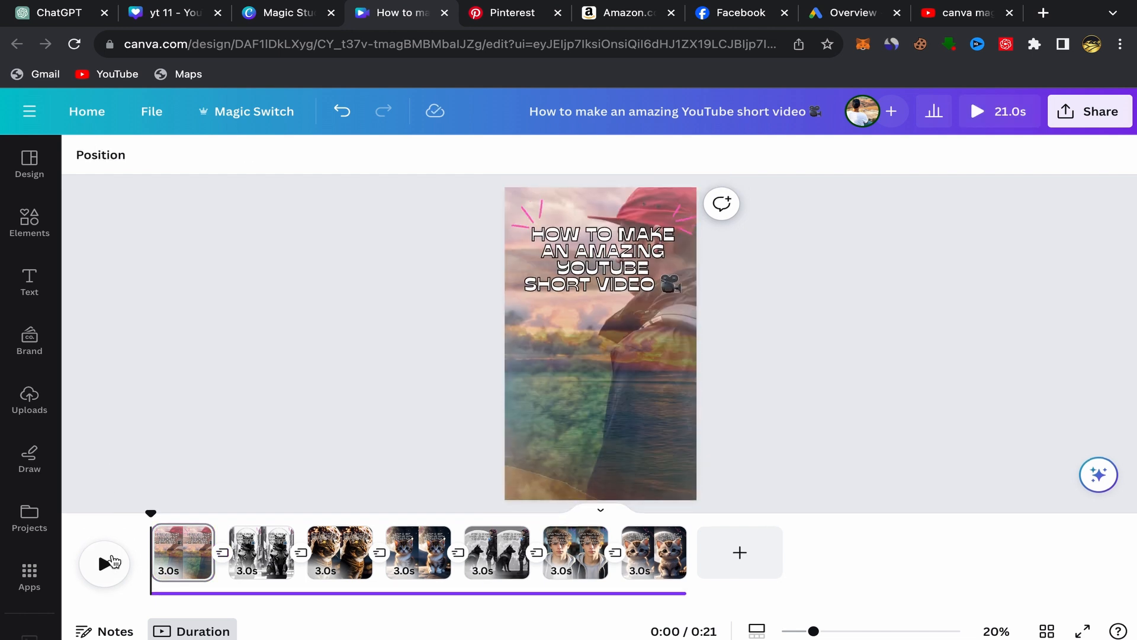
pyautogui.click(109, 561)
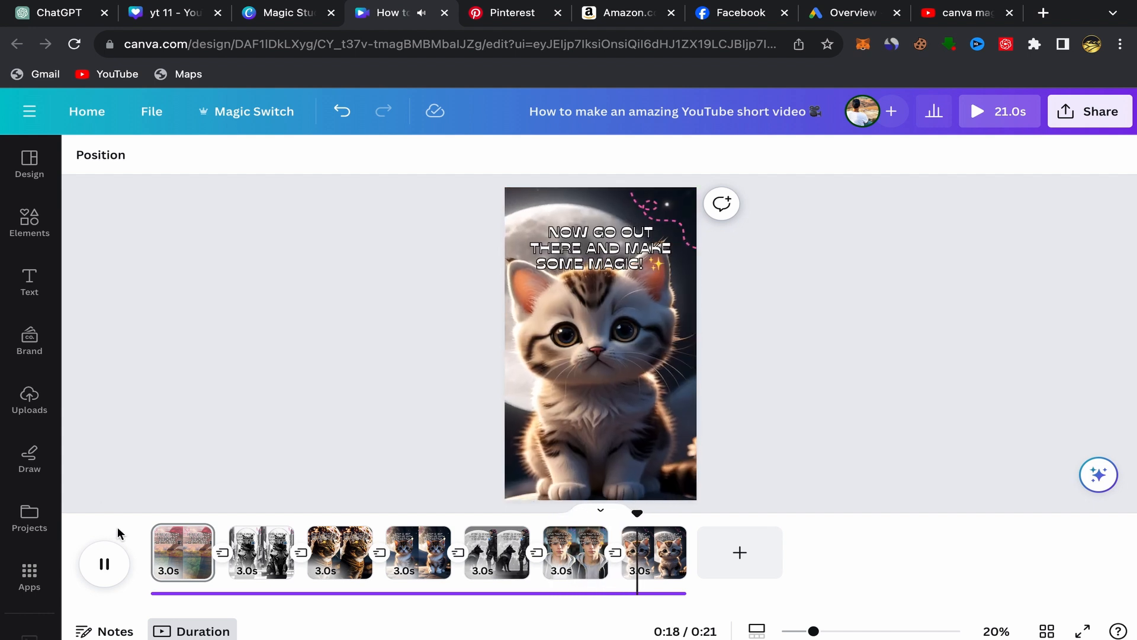
pyautogui.click(117, 574)
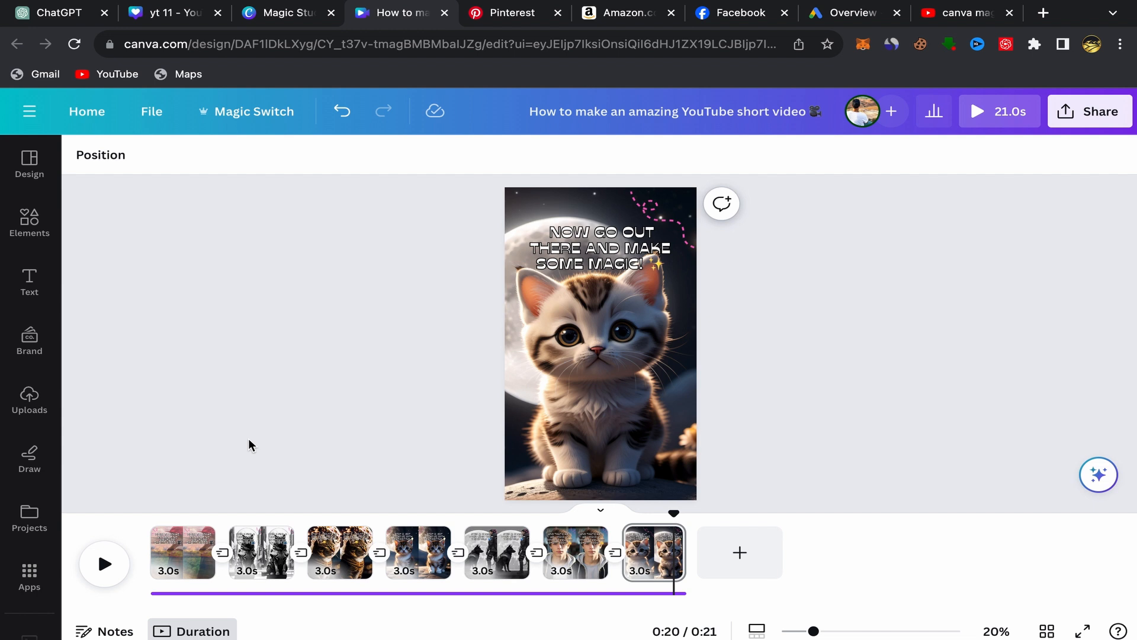
# Move the "Now go out there and make some magic!" text to the lower part of the last page
pyautogui.click(574, 248)
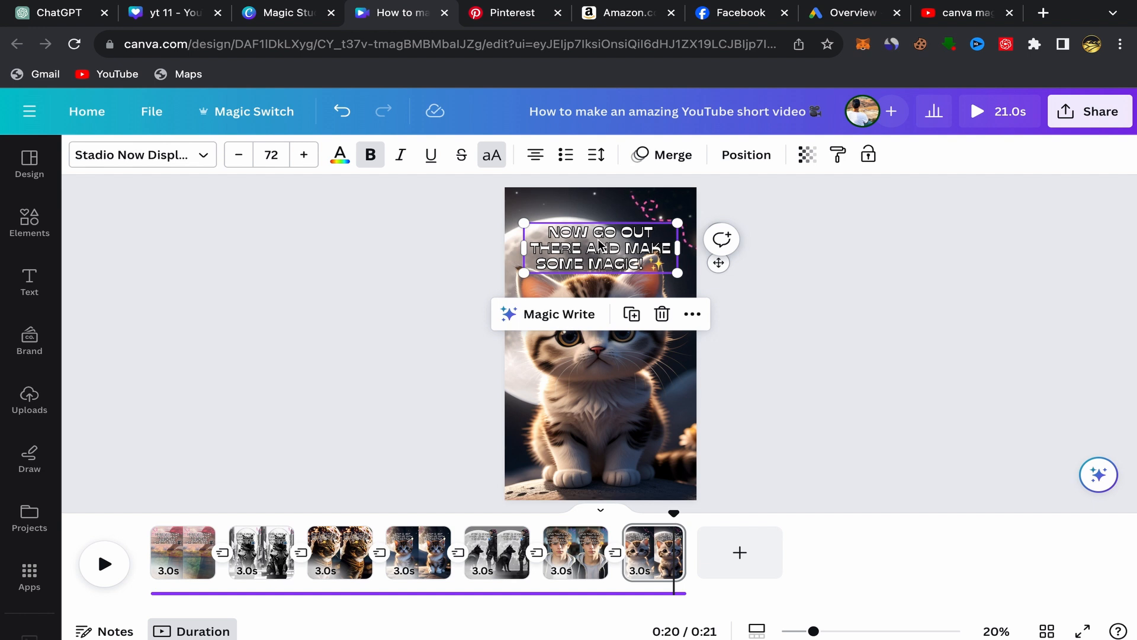
pyautogui.moveTo(579, 239); pyautogui.dragTo(578, 457)
pyautogui.moveTo(575, 318); pyautogui.dragTo(578, 441)
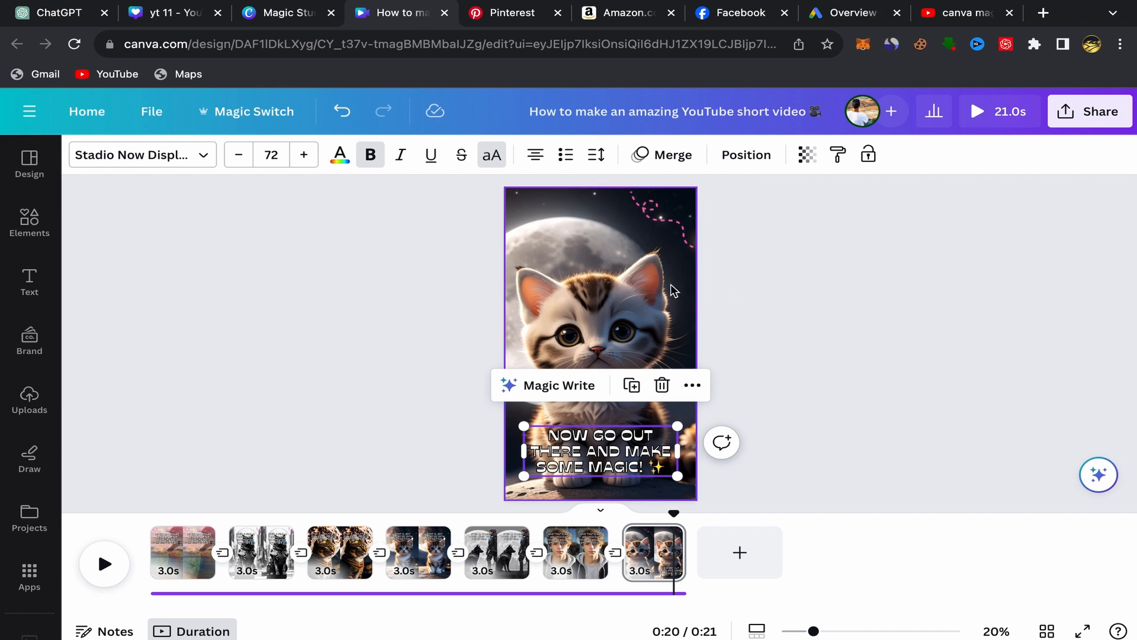
pyautogui.click(741, 402)
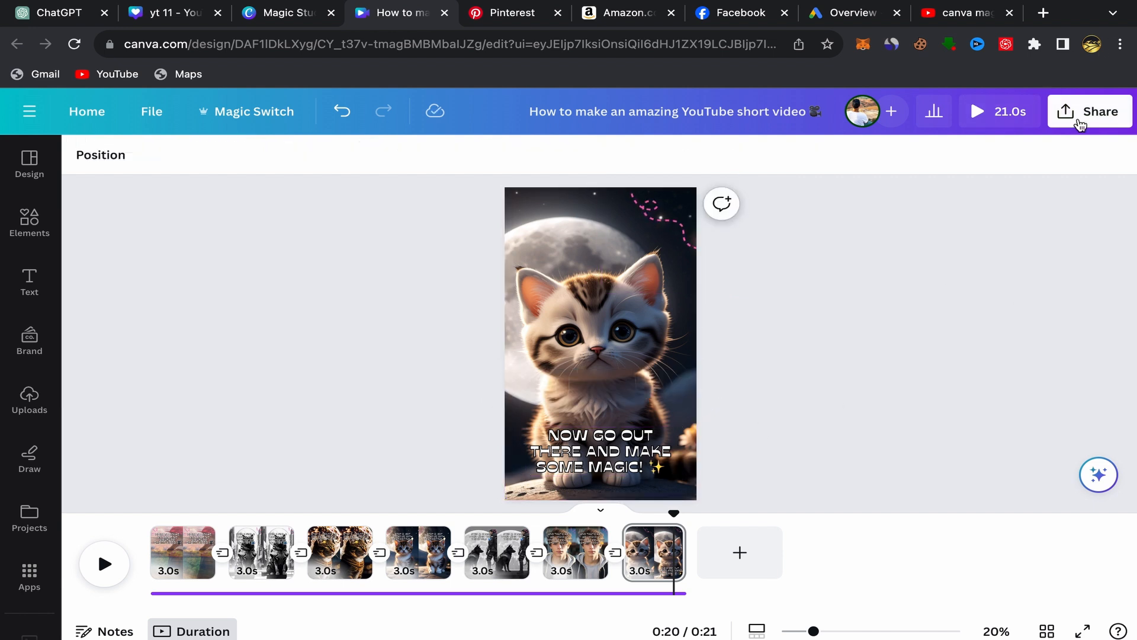
# View the design's sharing and download options, then close them
pyautogui.click(1079, 123)
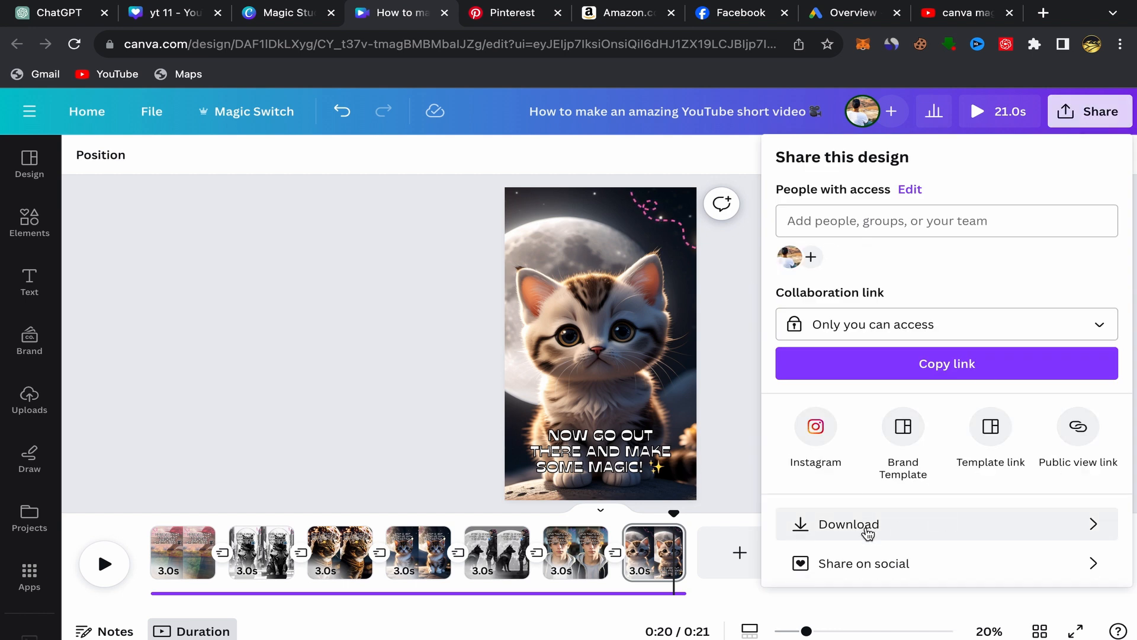
pyautogui.click(468, 426)
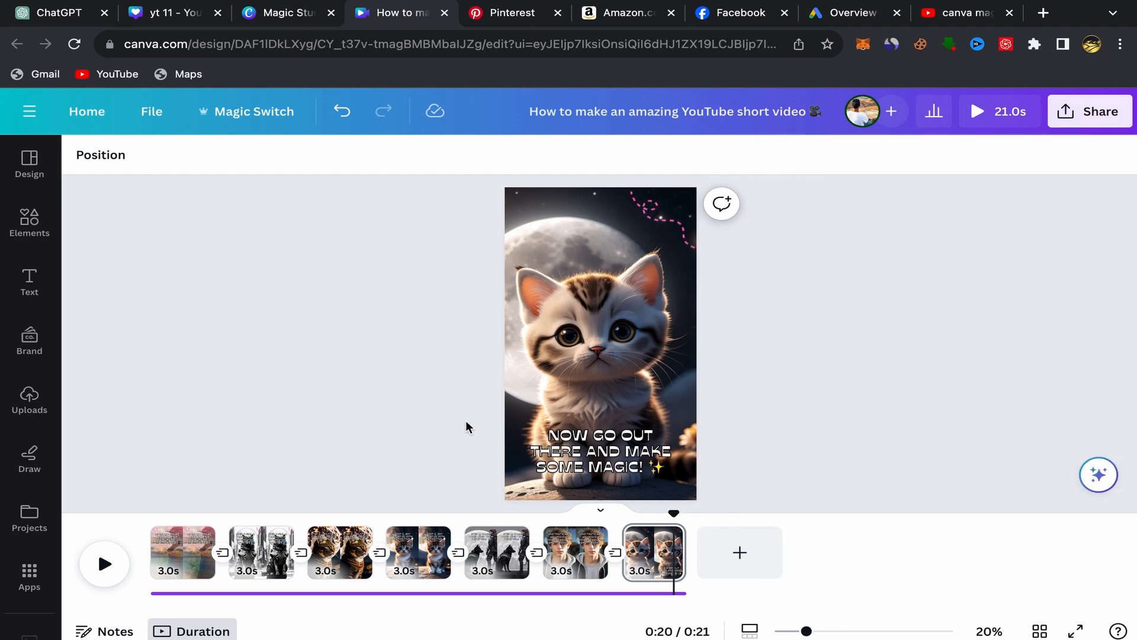